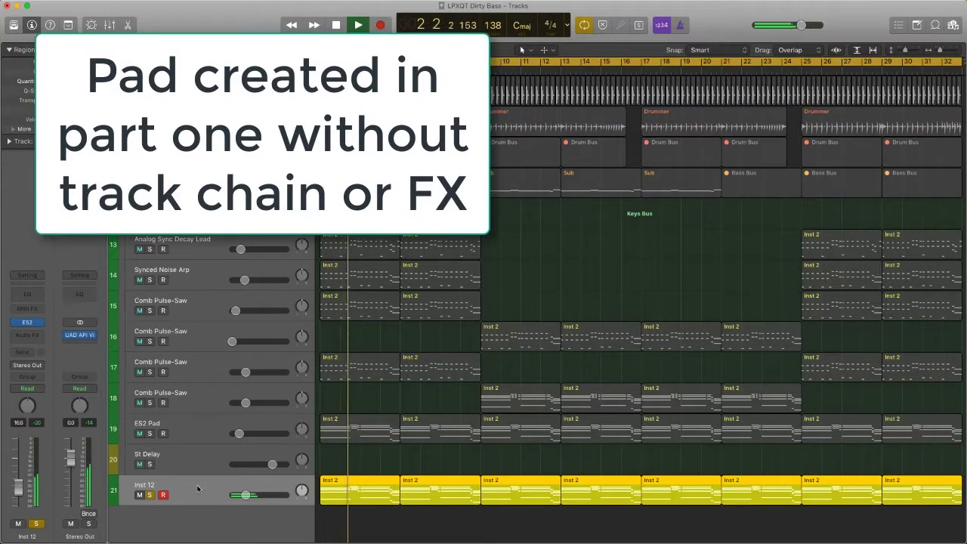
- Unsolo and mute the Inst 12 track, and play the ES2 Pad soloed before returning it to the full mix
key("space")
left_click(150, 496)
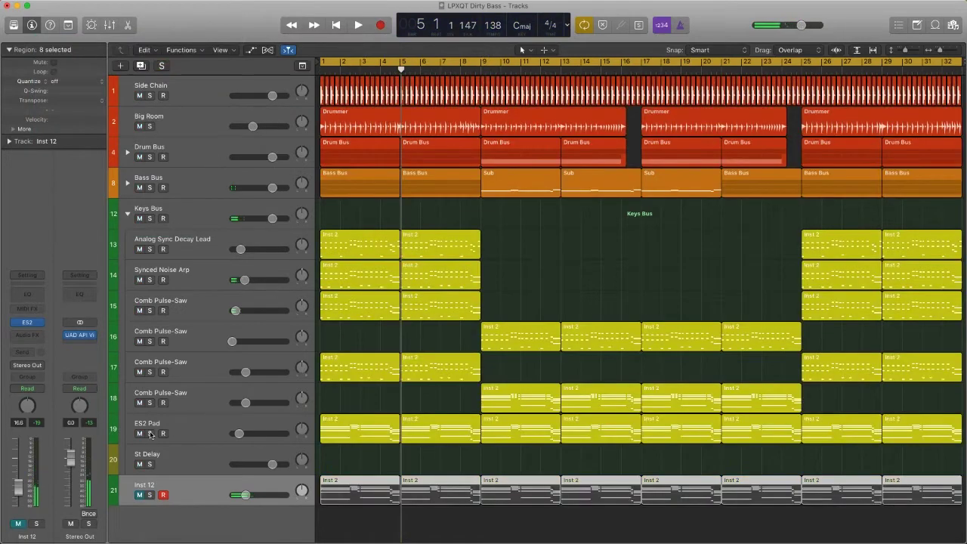
left_click(150, 435)
key("space")
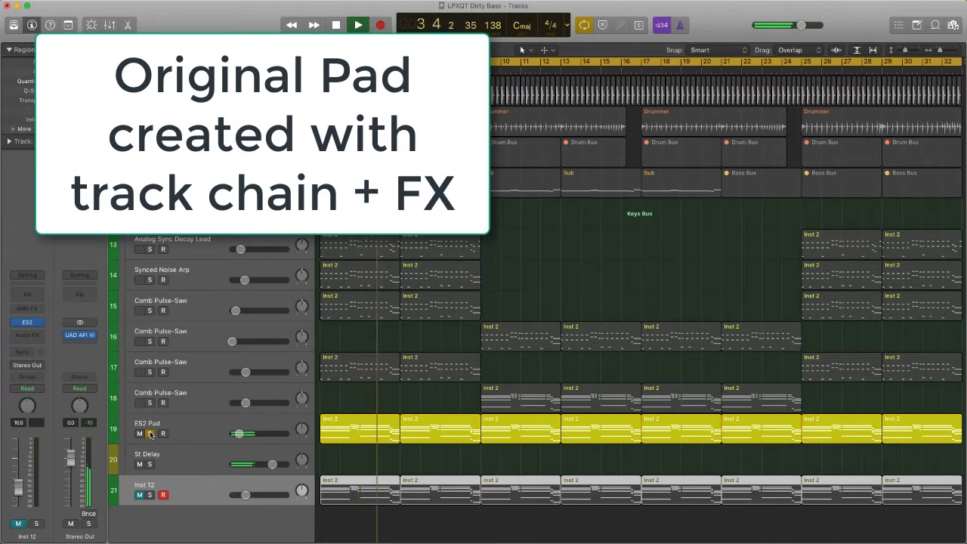
left_click(150, 434)
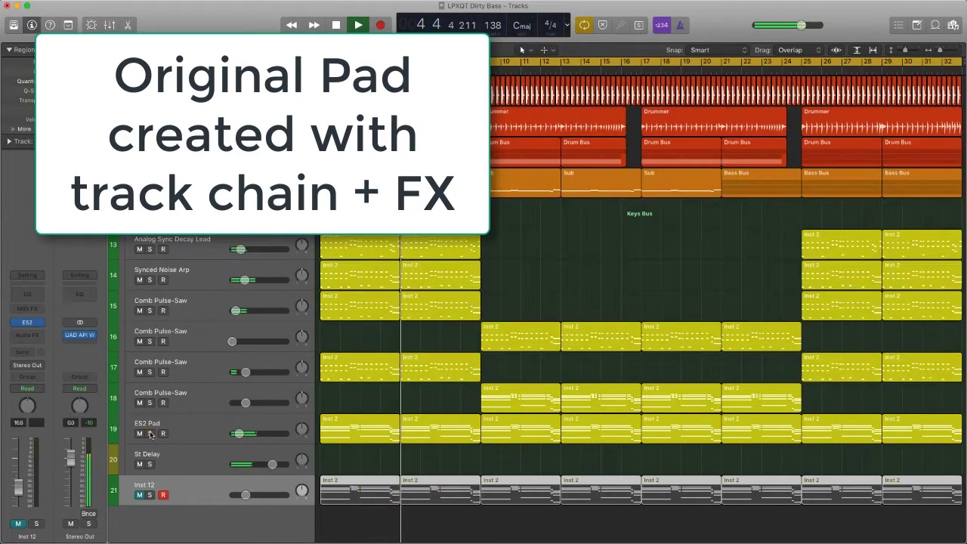
- Examine the ES2 Pad track's Channel EQ low cut automation lanes during playback, and stop playback
left_click(204, 428)
key("z")
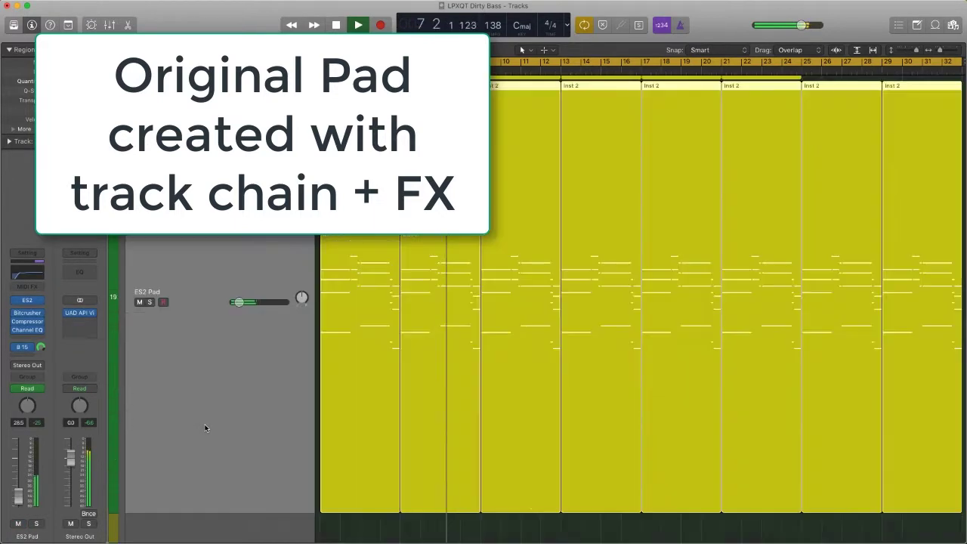
key("a")
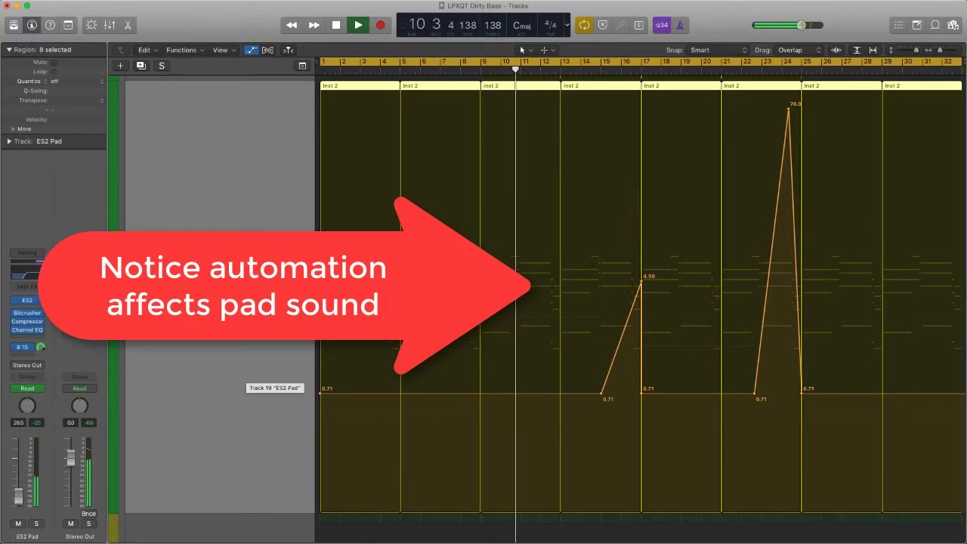
left_click(137, 308)
scroll(193, 385, "down", 5)
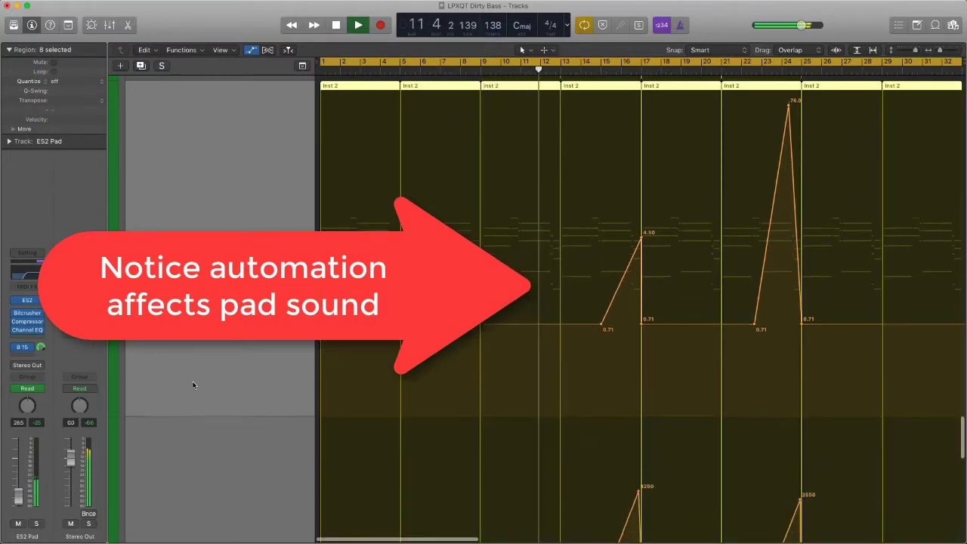
scroll(192, 386, "down", 4)
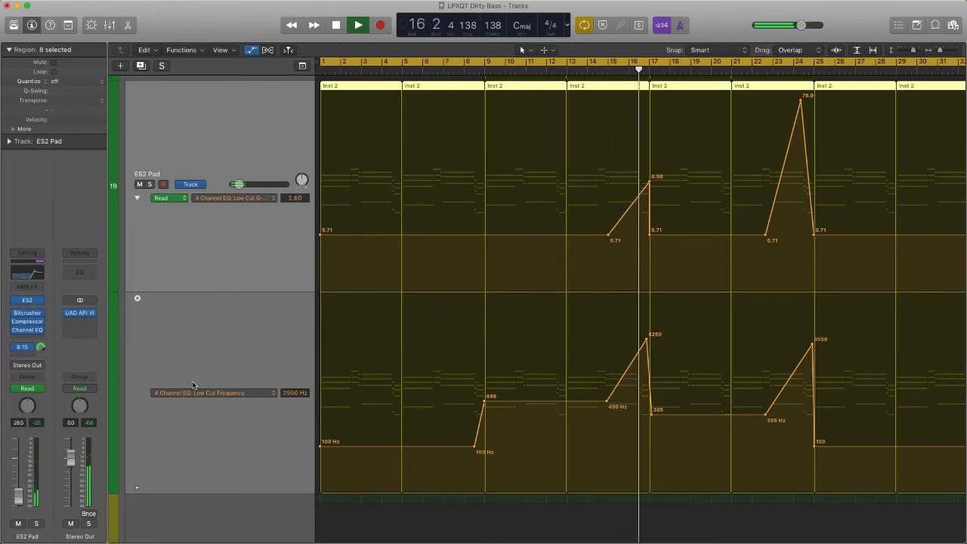
key("space")
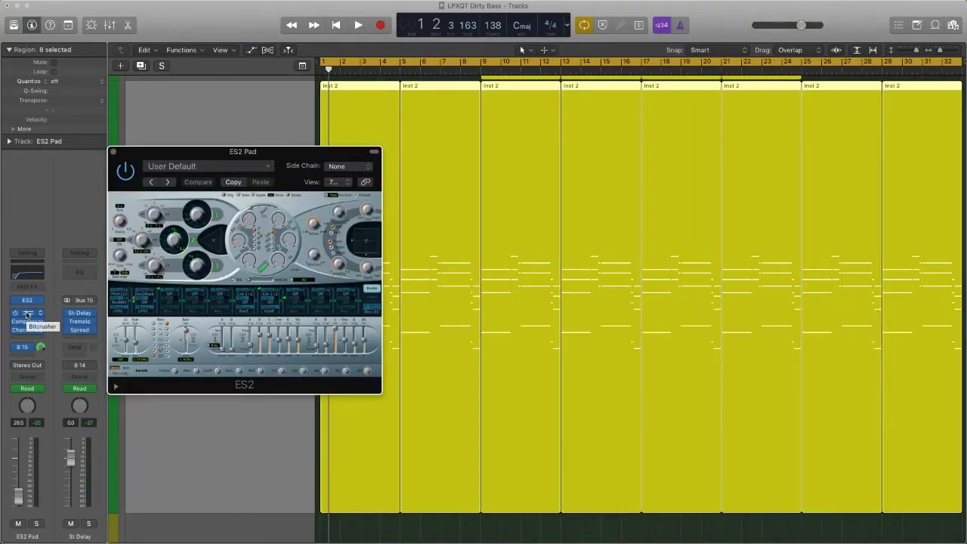
- Open the ES2 Pad's Bitcrusher, Compressor and Channel EQ, plus the St Delay bus's Stereo Delay, Tremolo and Stereo Spread
left_click(28, 314)
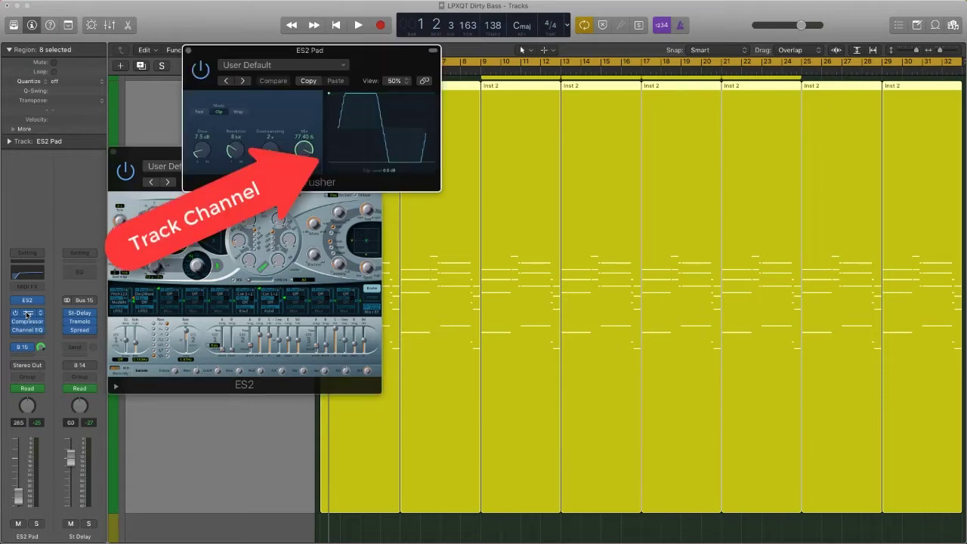
left_click(27, 321)
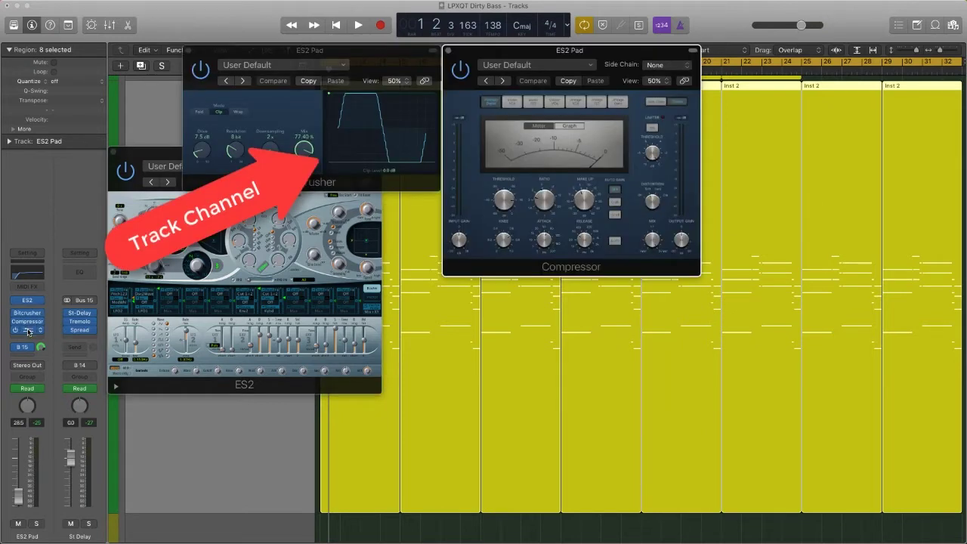
left_click(28, 330)
left_click(80, 314)
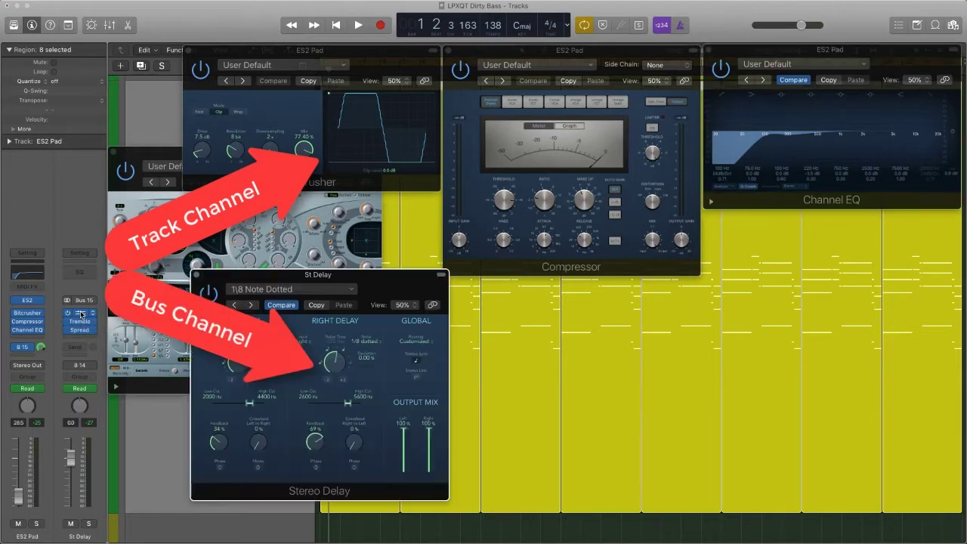
left_click(81, 322)
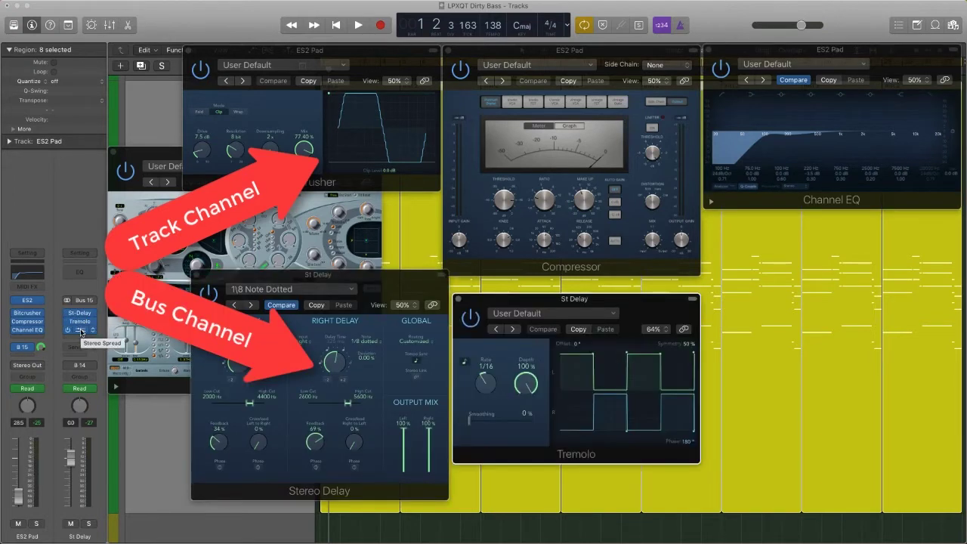
left_click(81, 330)
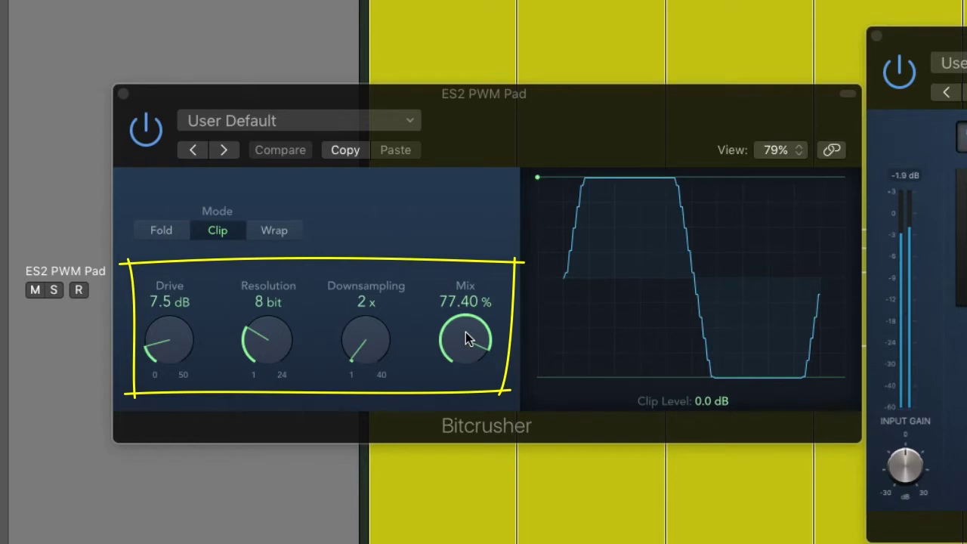
- Lower the Bitcrusher's Mix on the ES2 PWM Pad to about 74%
left_click_drag(466, 333, 466, 378)
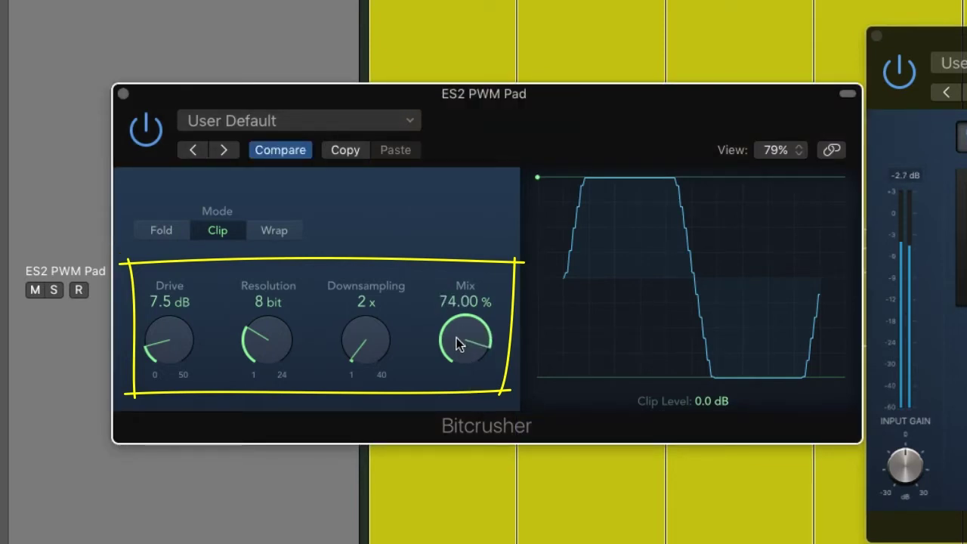
left_click_drag(457, 333, 457, 331)
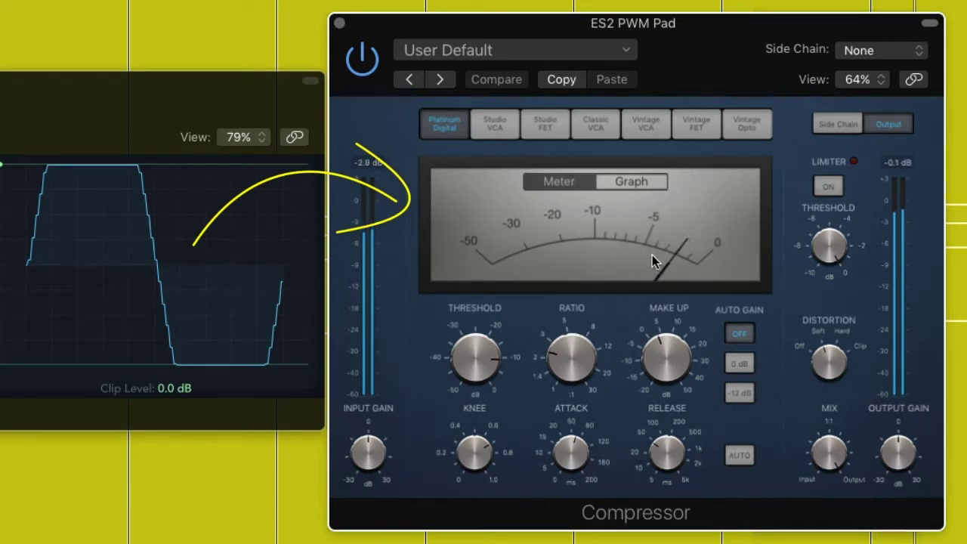
- Audition the Compressor's Distortion control, keep it on Soft, and set the side-chain source to Audio 1 - Side Chain
mouse_move(475, 376)
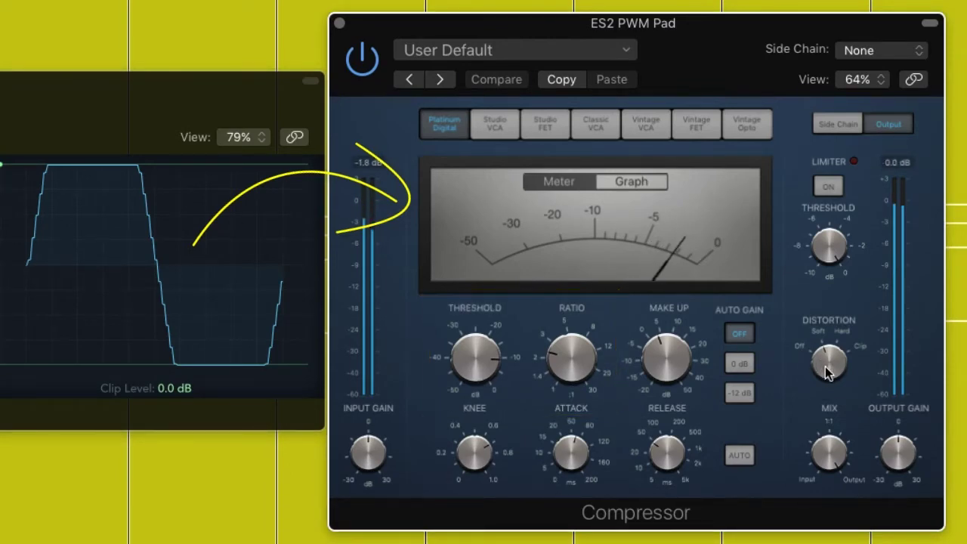
left_click_drag(826, 370, 823, 393)
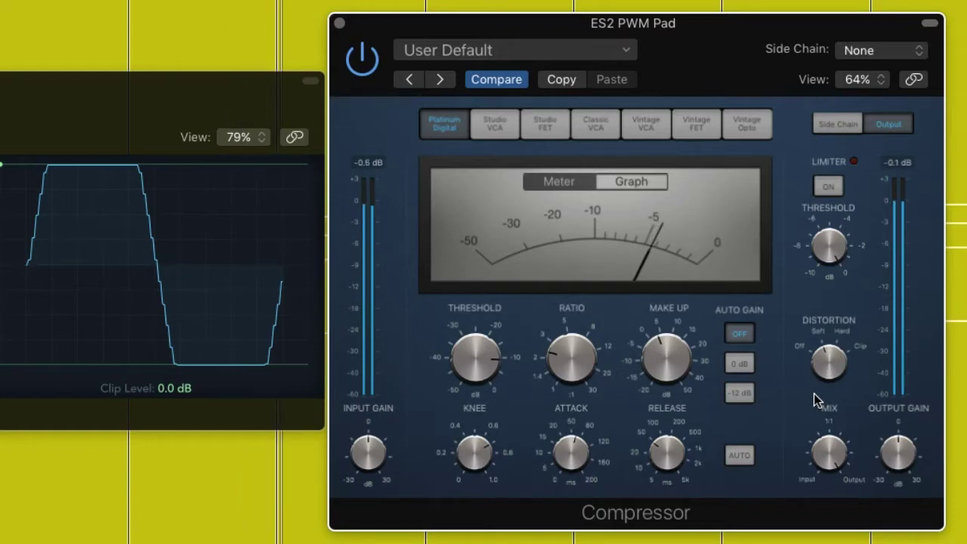
mouse_move(571, 457)
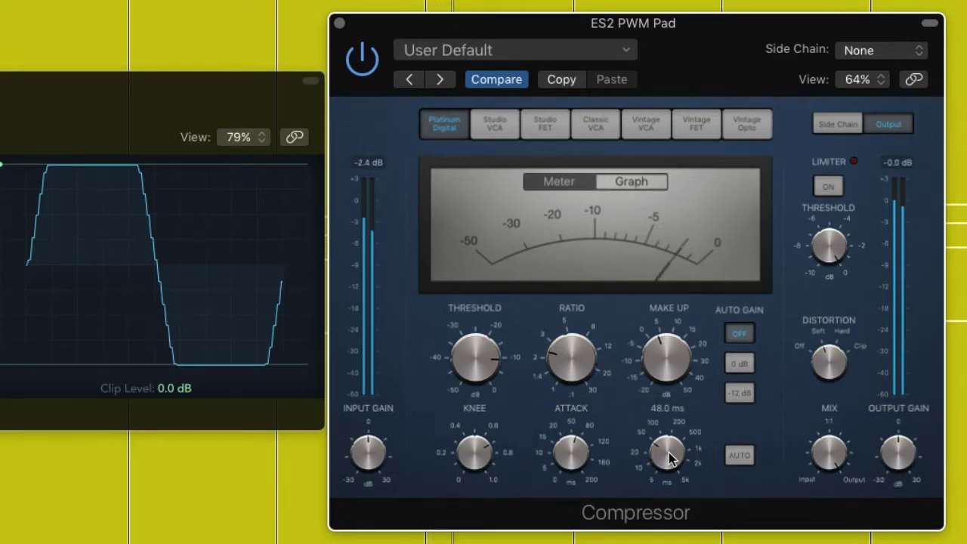
left_click(884, 53)
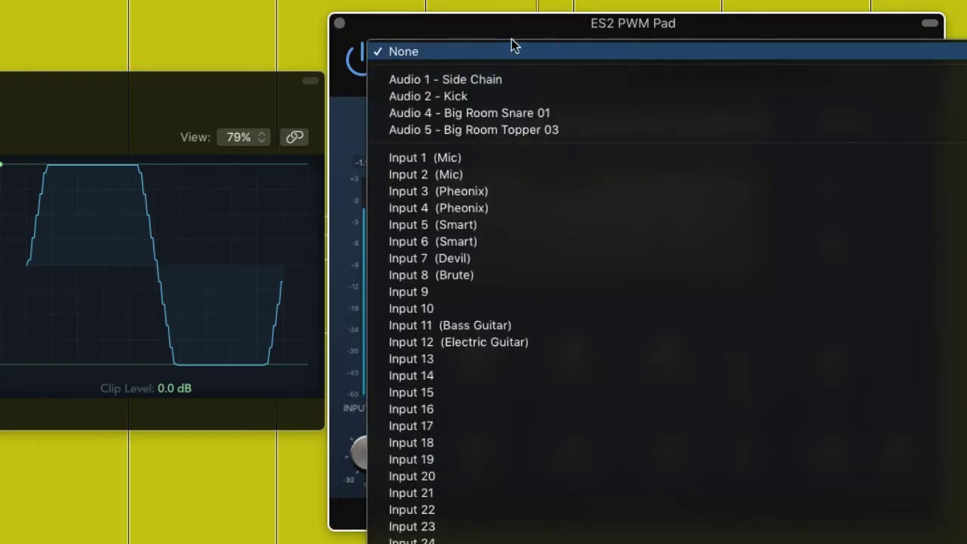
left_click(476, 34)
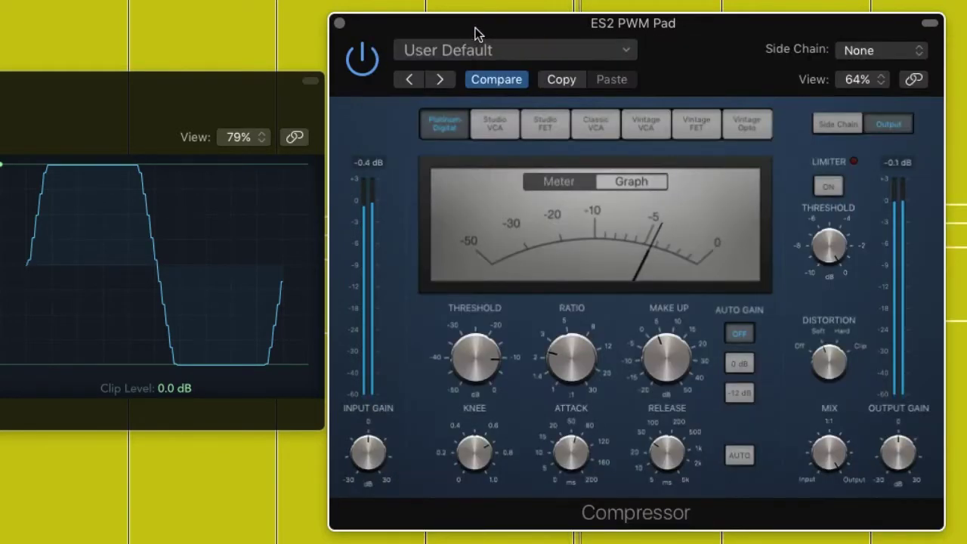
left_click(864, 50)
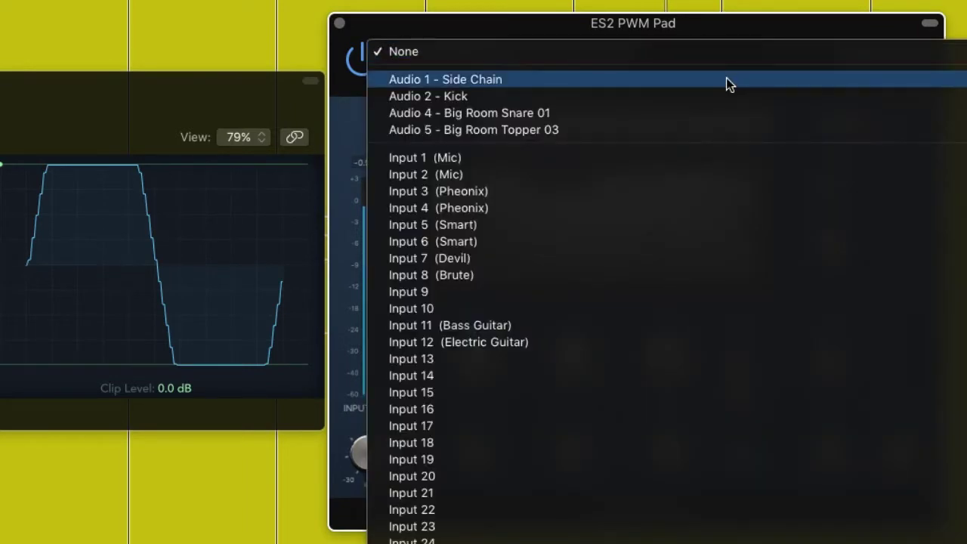
left_click(726, 78)
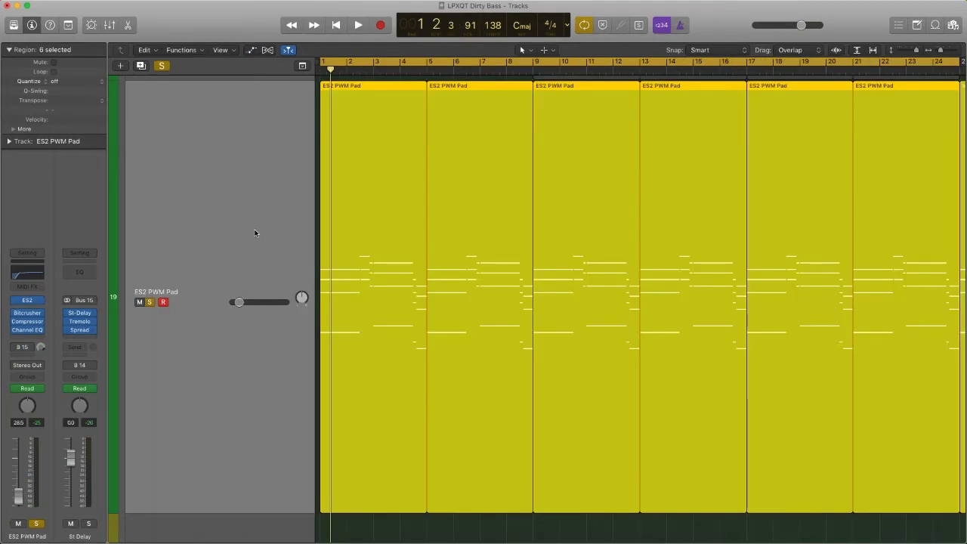
- Show the ES2 PWM Pad track's automation and choose the Channel EQ's Low Cut Q-Factor as its parameter
key("a")
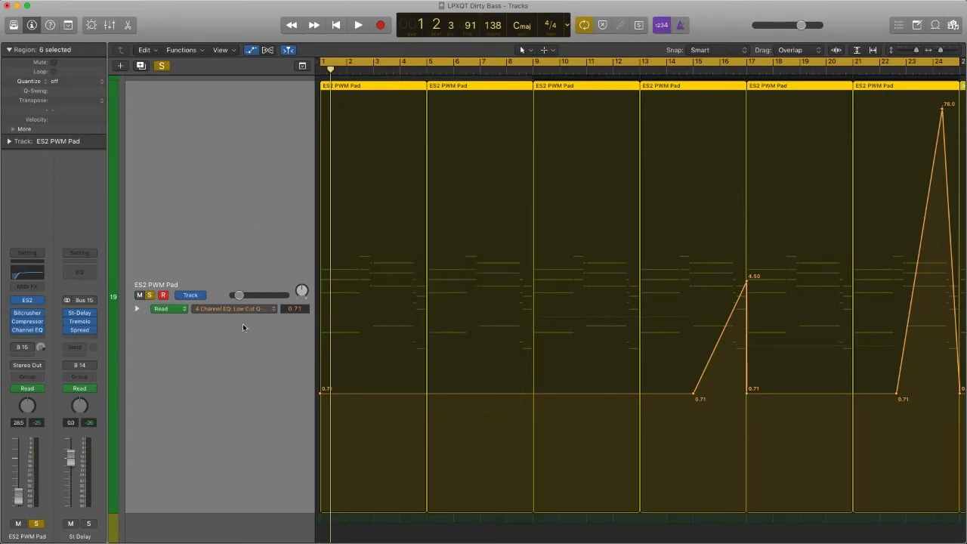
left_click(252, 309)
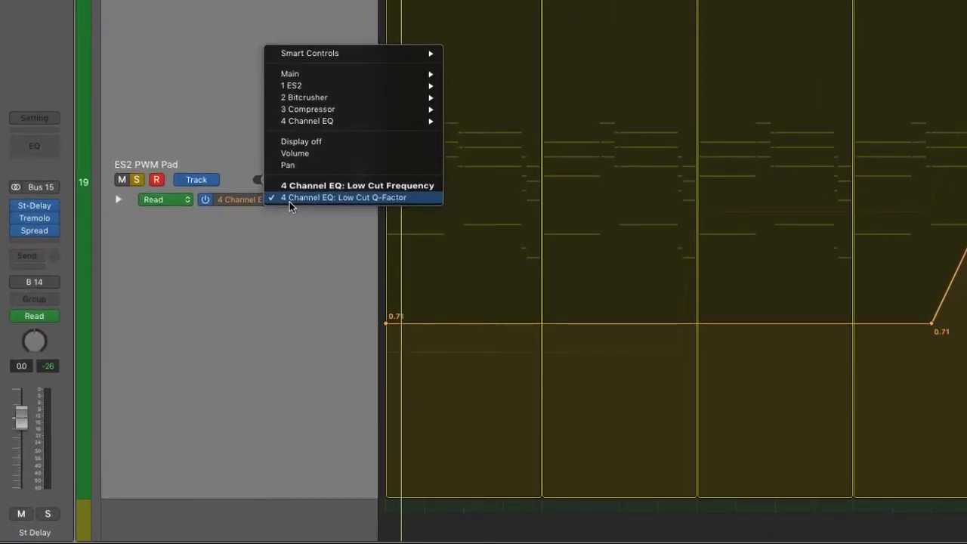
mouse_move(358, 119)
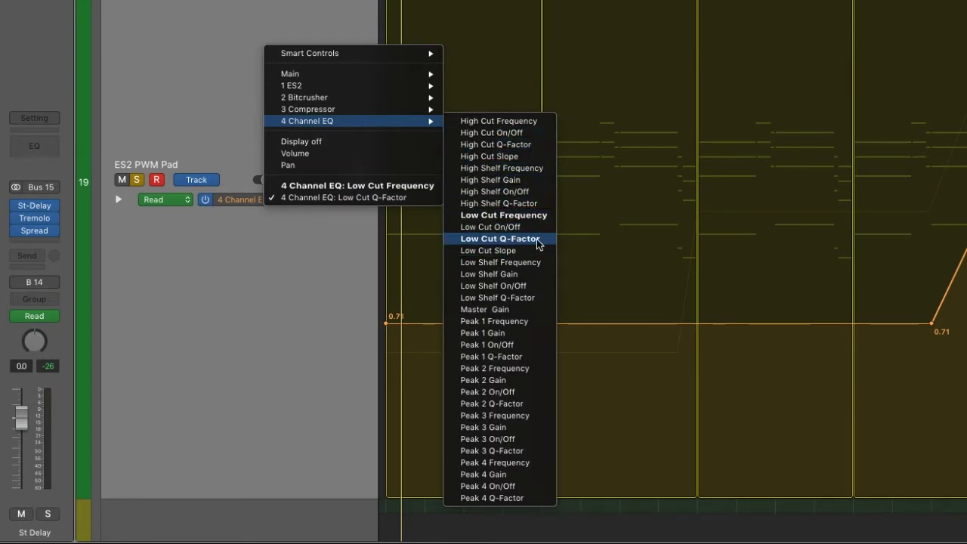
left_click(500, 239)
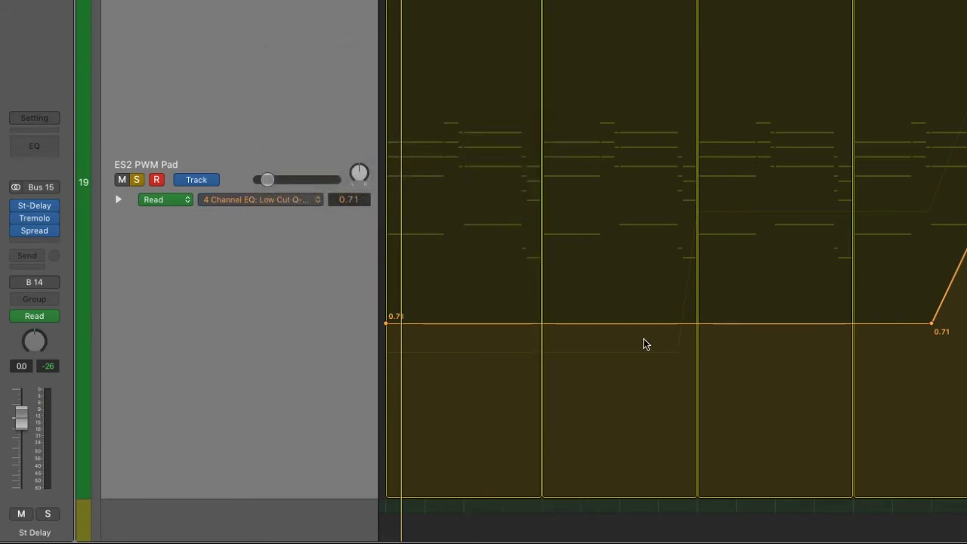
- Try adding two Low Cut Q-Factor automation points around bar 8, raise one to about 0.88, and undo the edits
left_click(628, 324)
left_click(673, 323)
left_click_drag(673, 323, 673, 300)
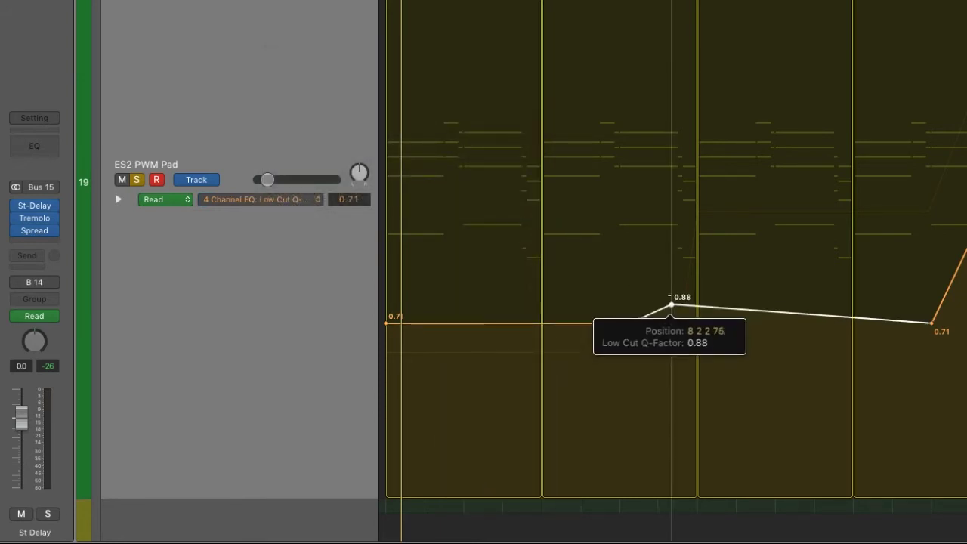
key("super+z")
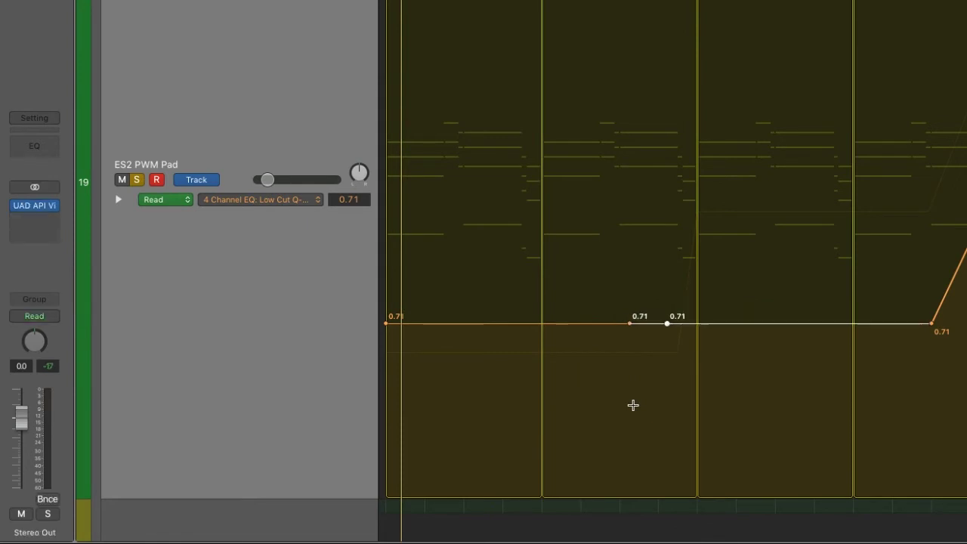
key("super+z")
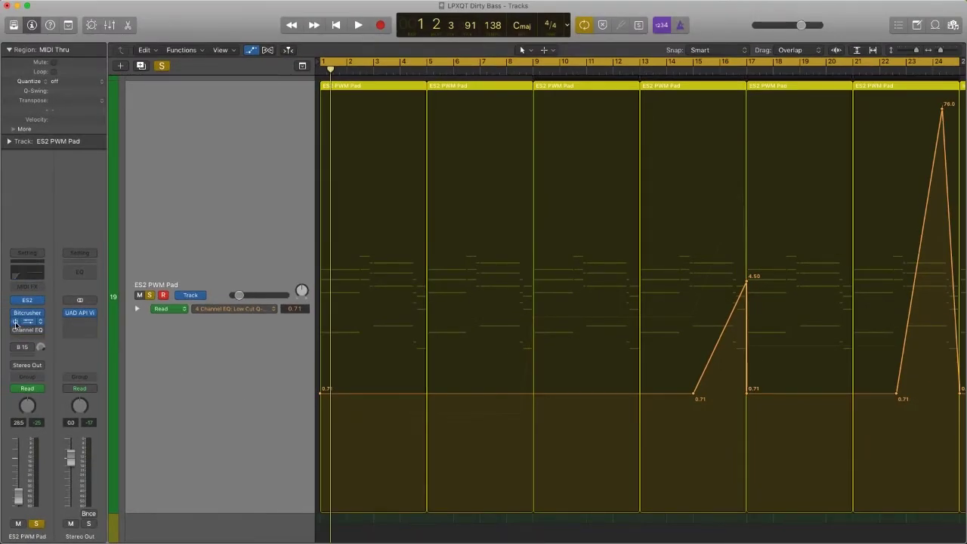
- Play the ES2 PWM Pad and enable its Bitcrusher, Compressor and Channel EQ one after another
key("space")
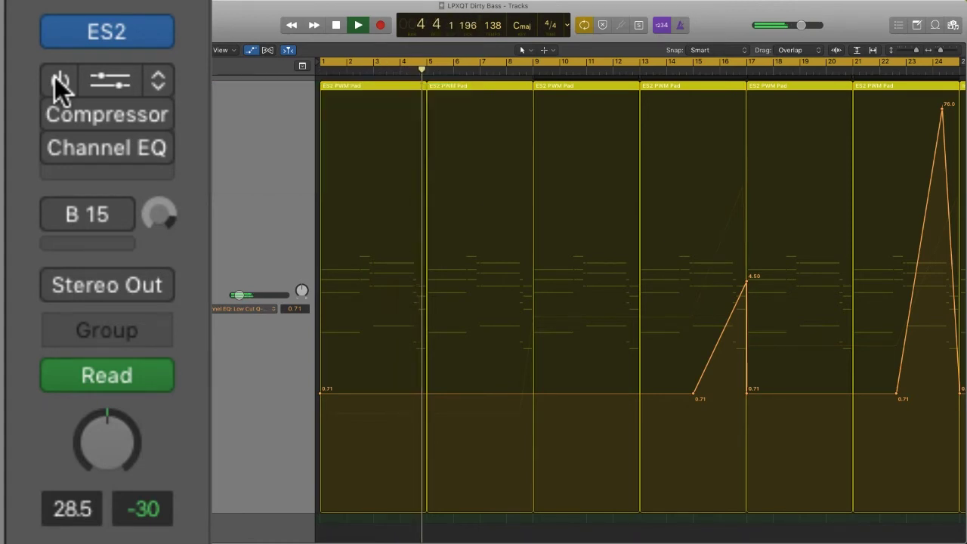
left_click(54, 77)
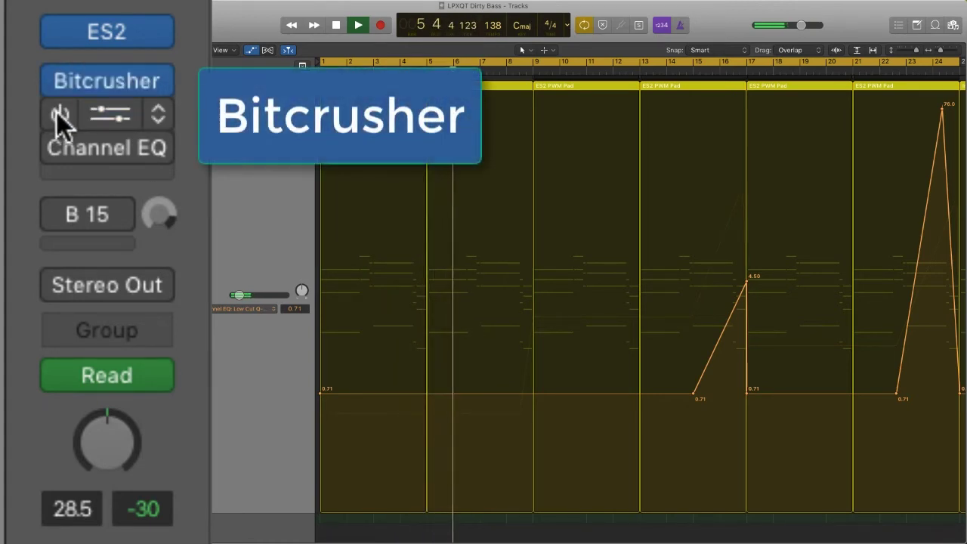
left_click(58, 113)
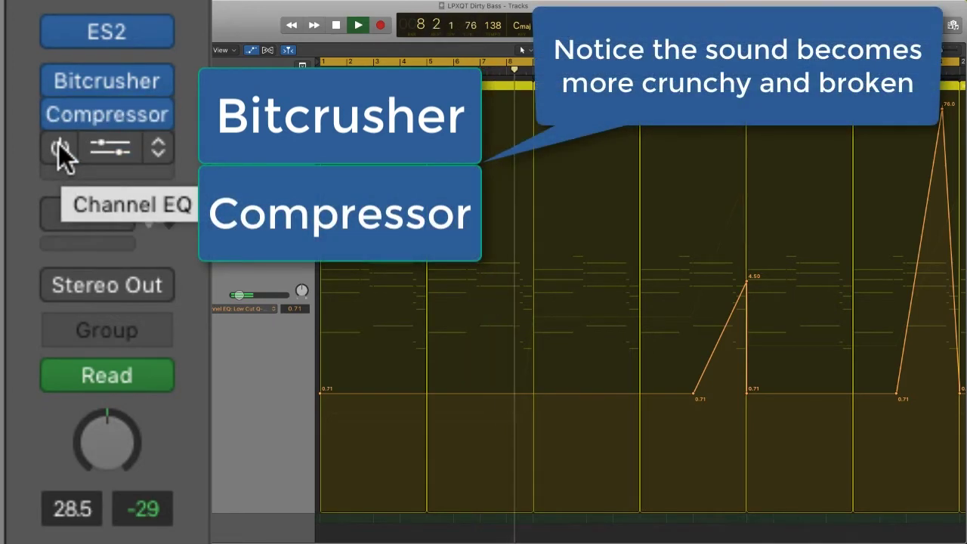
left_click(60, 149)
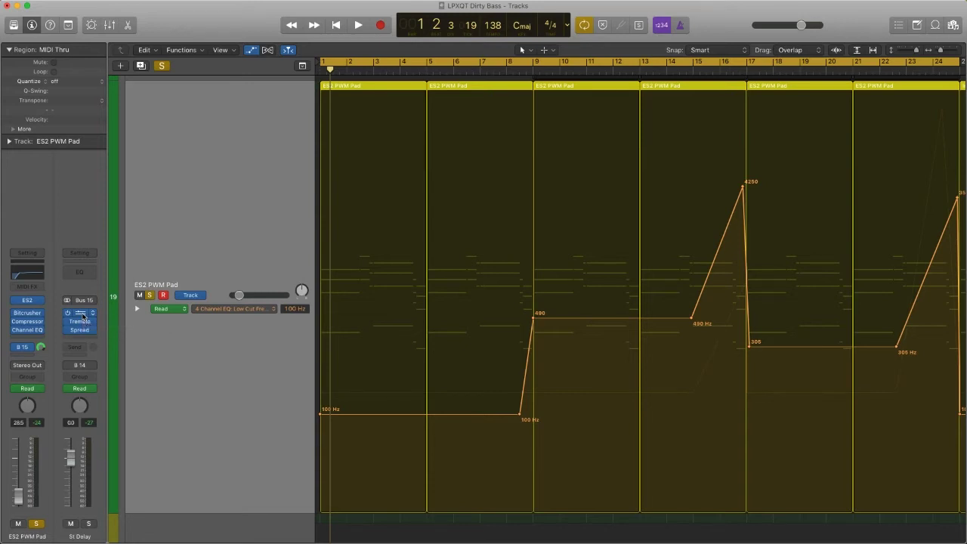
- Open the St Delay bus's Stereo Delay, Tremolo and Stereo Spread effects and check the Stereo Delay's preset list
left_click(82, 320)
left_click(82, 321)
left_click(83, 331)
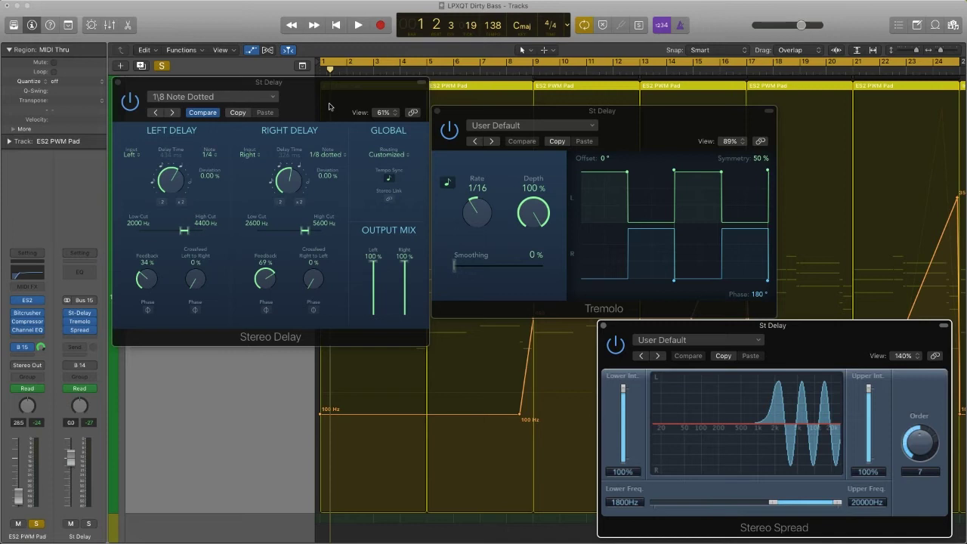
left_click(273, 96)
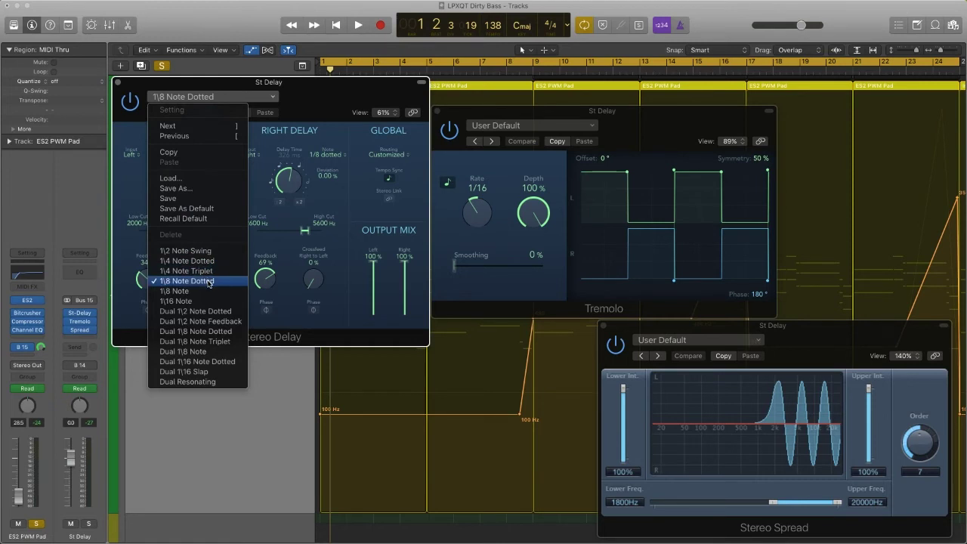
left_click(338, 289)
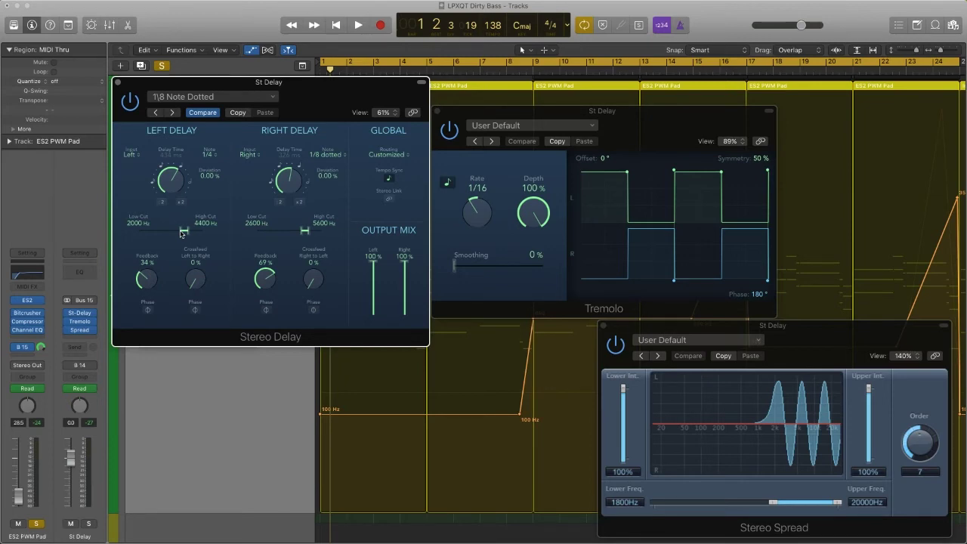
- Try a 90 Hz Low Cut on the left delay, restore it to 2000 Hz, and try the left-to-right Crossfeed control
left_click_drag(182, 233, 149, 235)
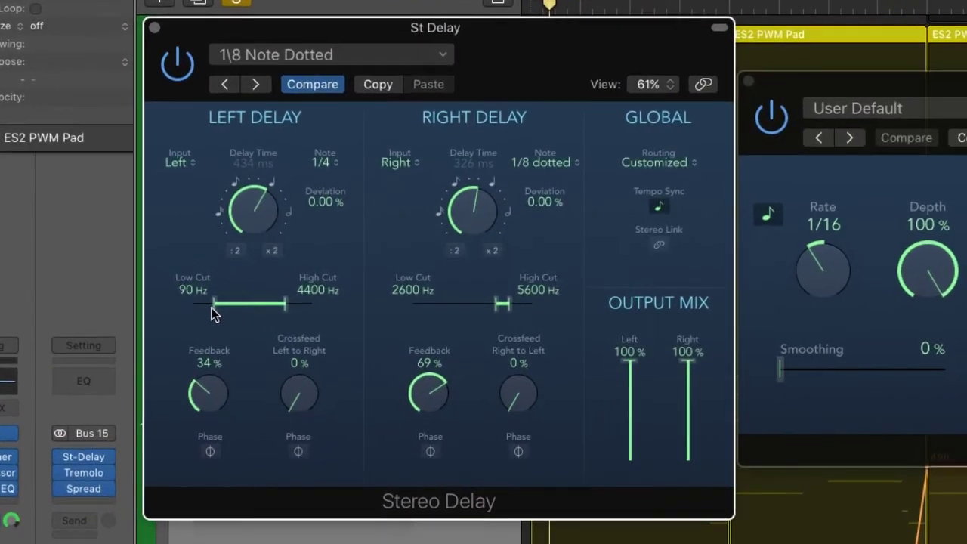
left_click_drag(264, 317, 270, 317)
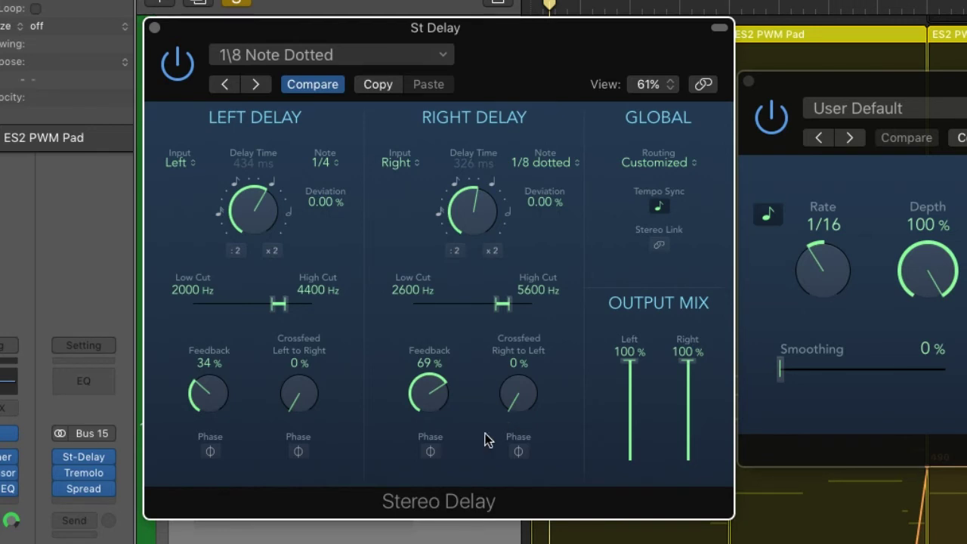
left_click_drag(299, 398, 307, 457)
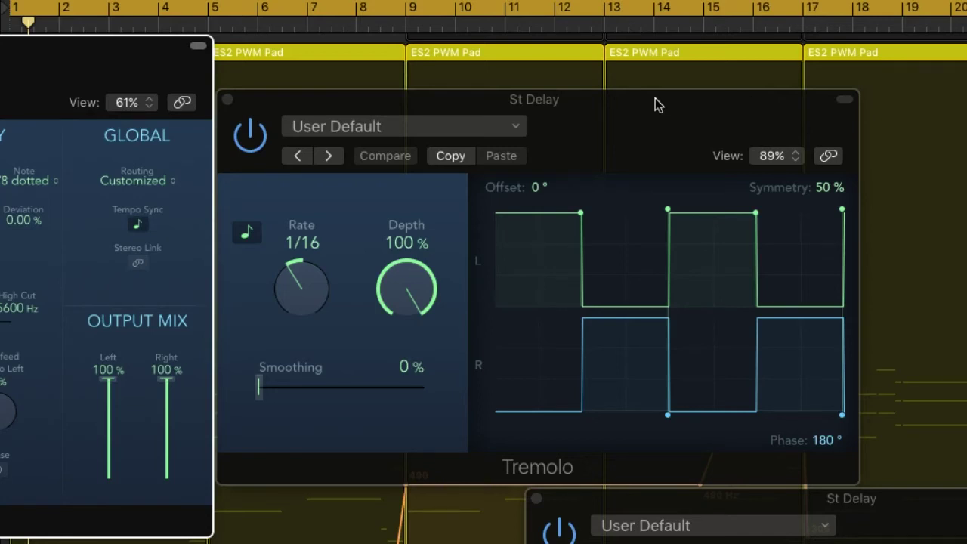
- Try a Tremolo rate of 1/4, return it to 1/16, and try the Stereo Spread's Upper Intensity control
left_click(655, 105)
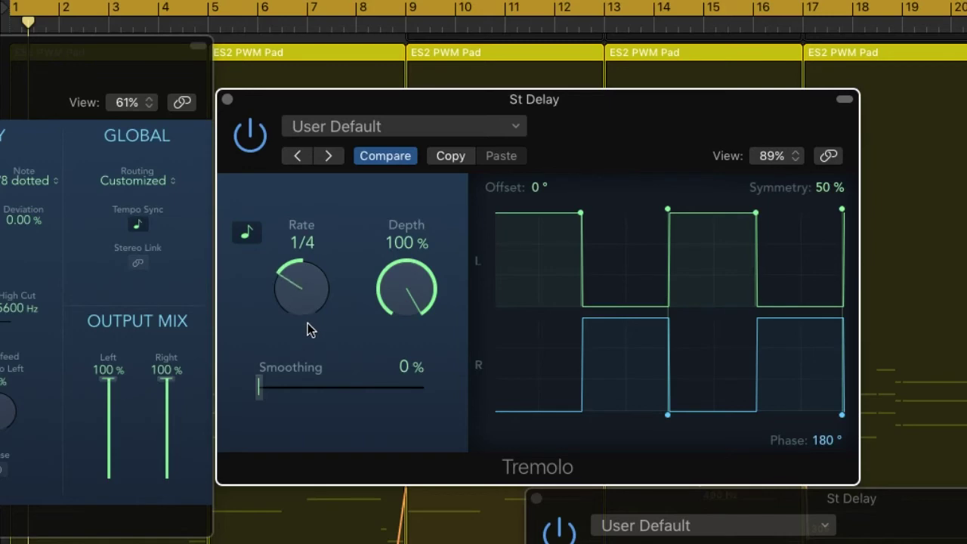
left_click_drag(307, 306, 308, 298)
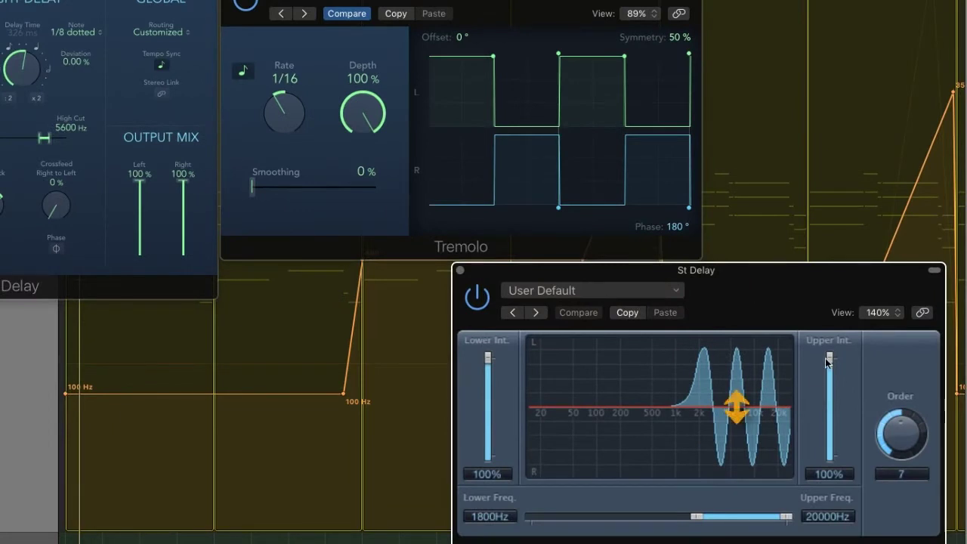
mouse_move(828, 362)
left_mouse_down()
mouse_move(828, 378)
mouse_move(829, 345)
left_mouse_up()
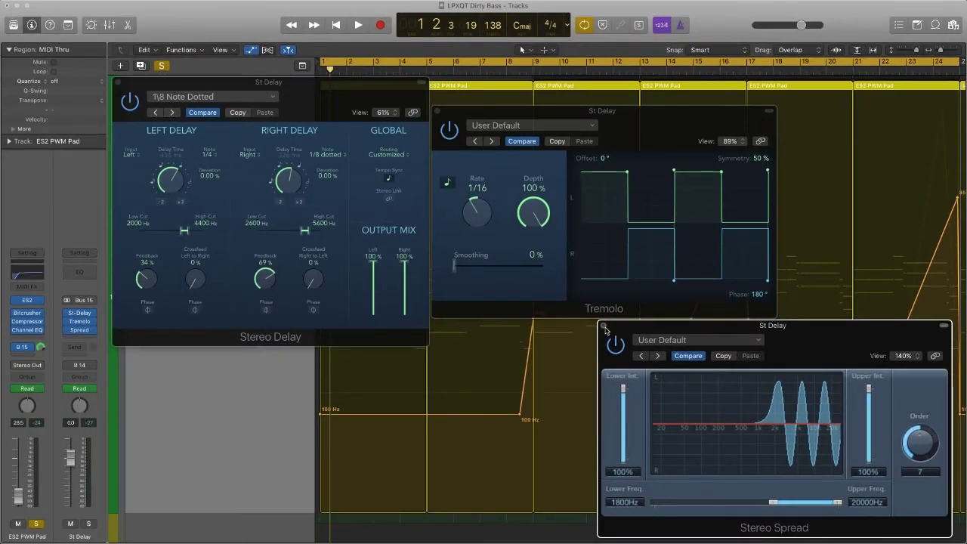
- Close the Stereo Spread, Tremolo and Stereo Delay windows and clear the region selection
left_click(603, 326)
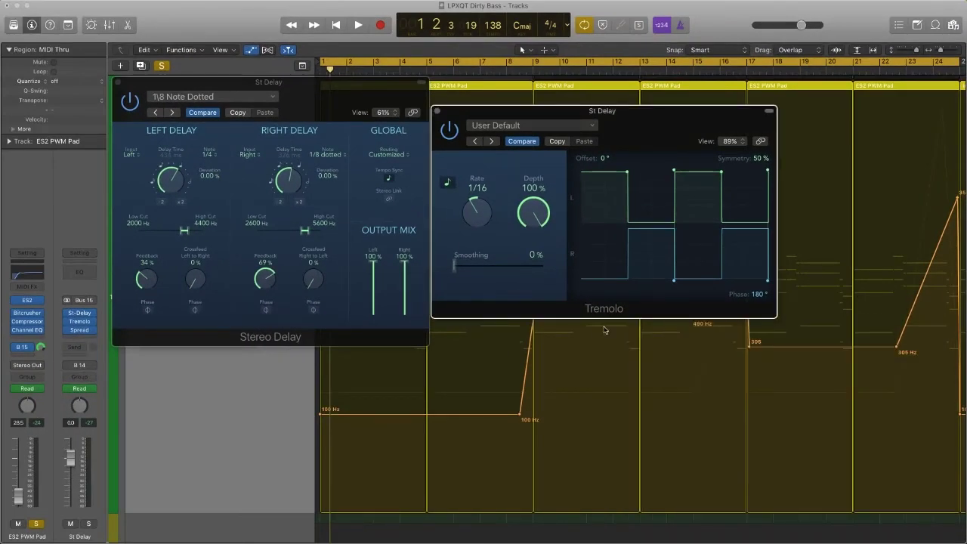
left_click(437, 112)
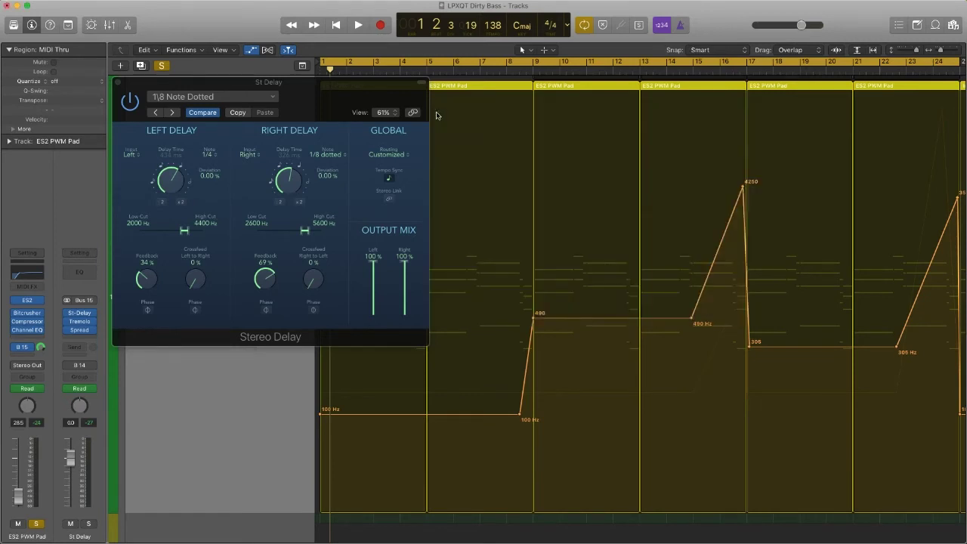
left_click(118, 83)
key("super+a")
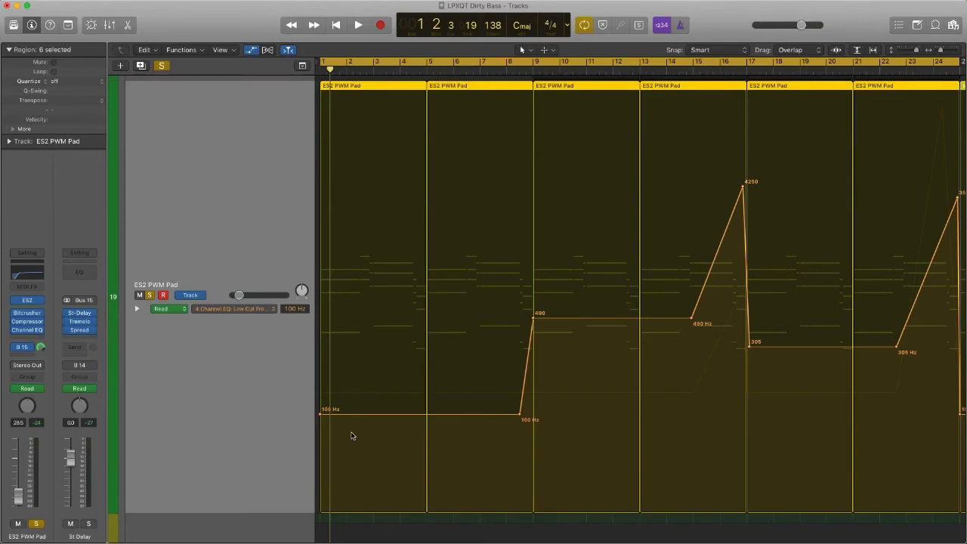
left_click(373, 520)
- Play the soloed St Delay bus on its own, add the ES2 PWM Pad track to the solo, and play both together
key("space")
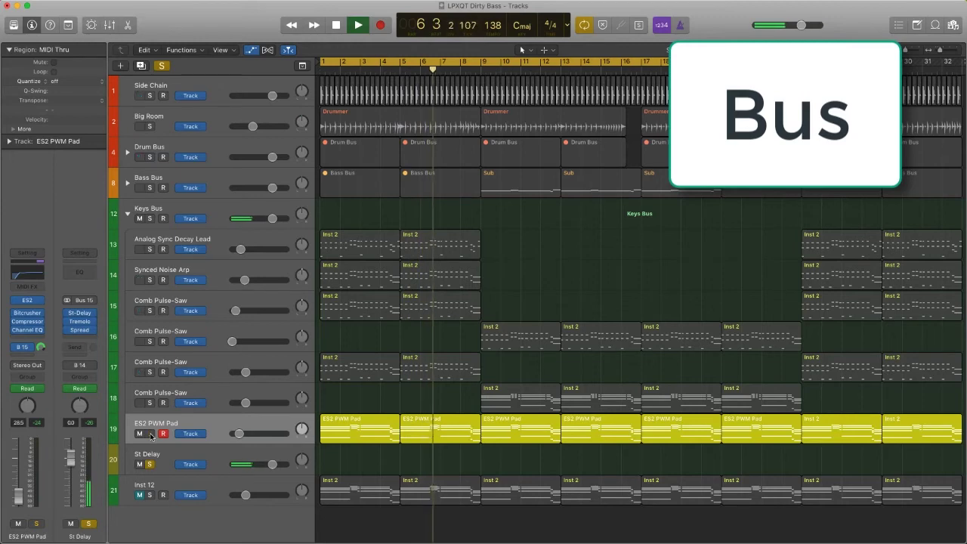
key("space")
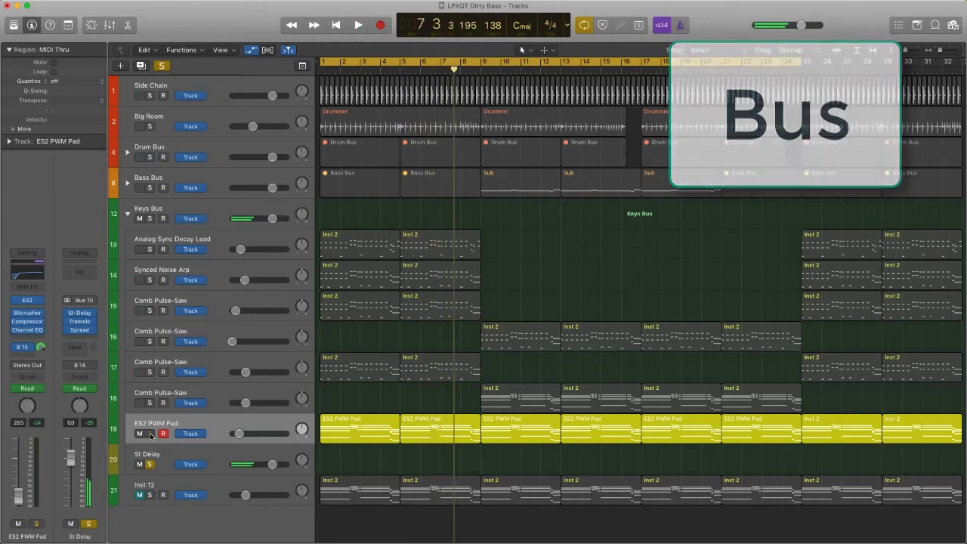
left_click(150, 433)
key("space")
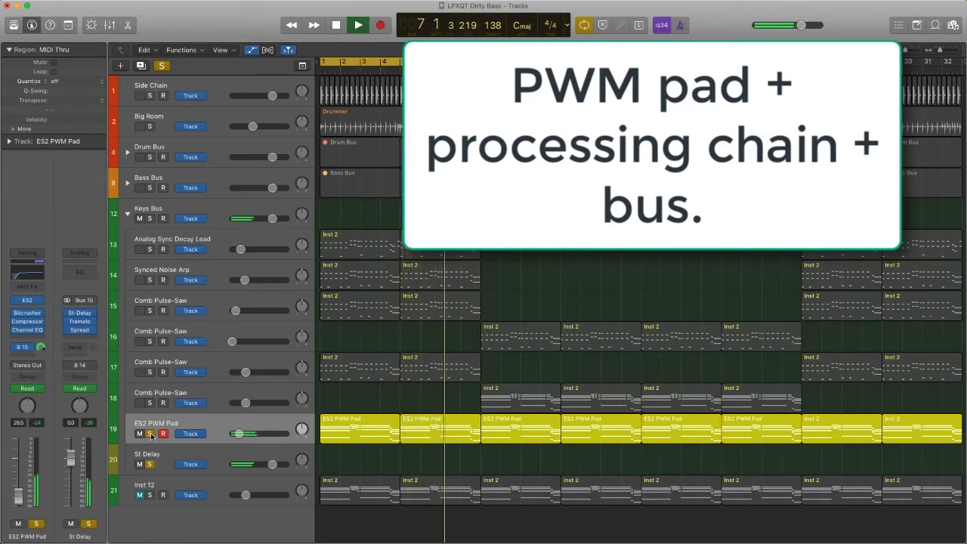
key("space")
- Turn off the ES2 PWM Pad and St Delay solos, play the full mix, and set the cycle range from bar 9 to bar 25
left_click(149, 464)
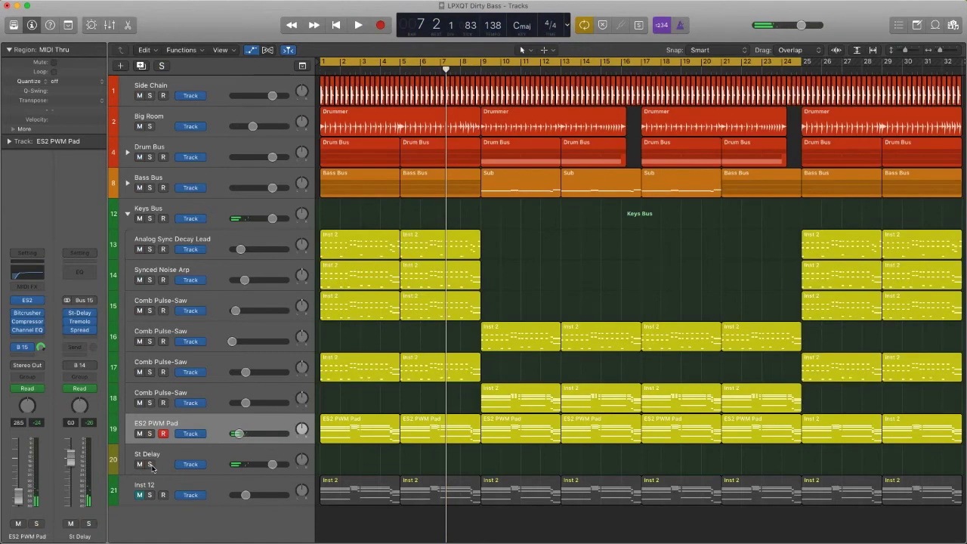
key("space")
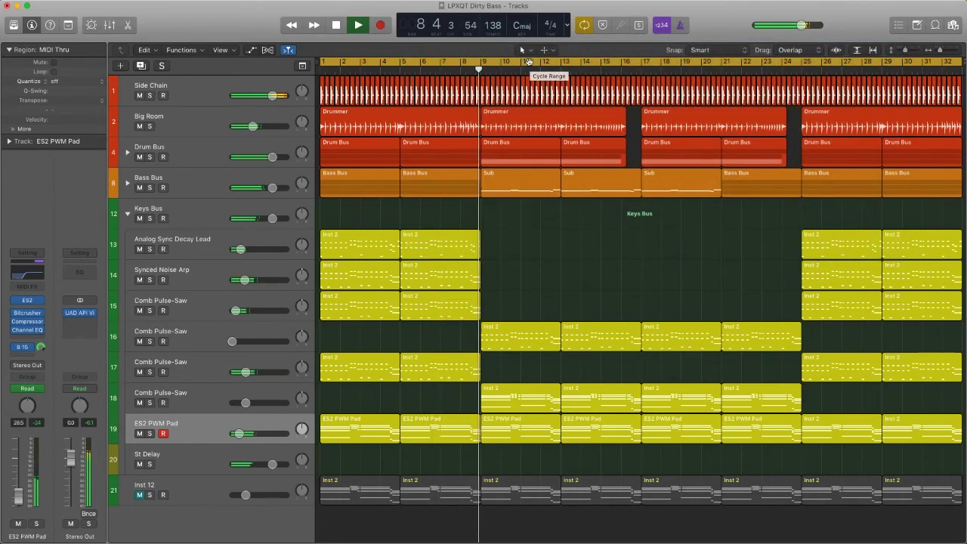
left_click(526, 61)
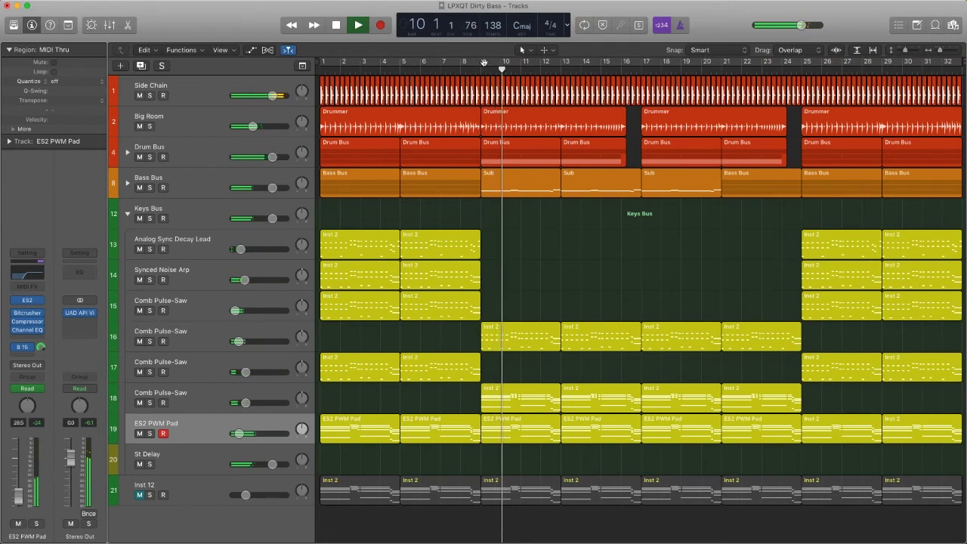
left_click_drag(481, 62, 807, 111)
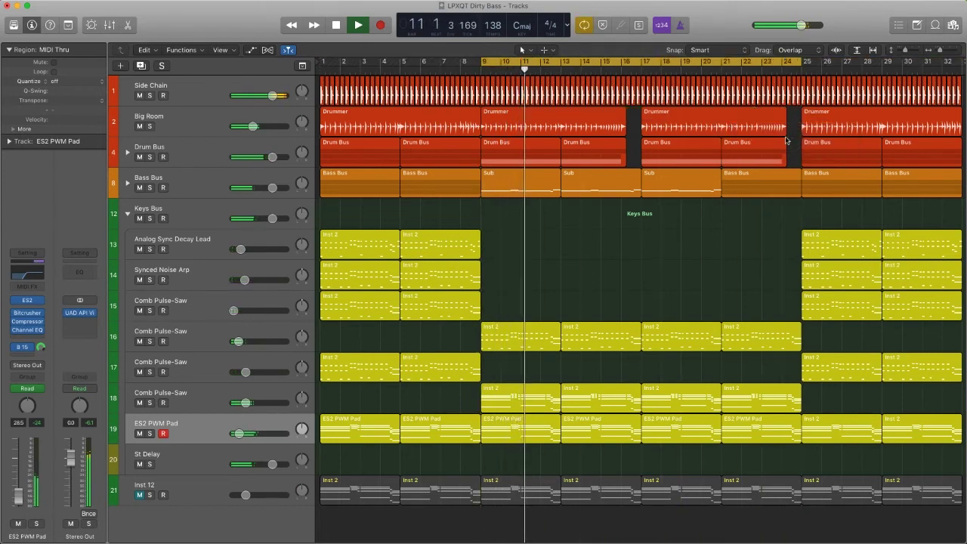